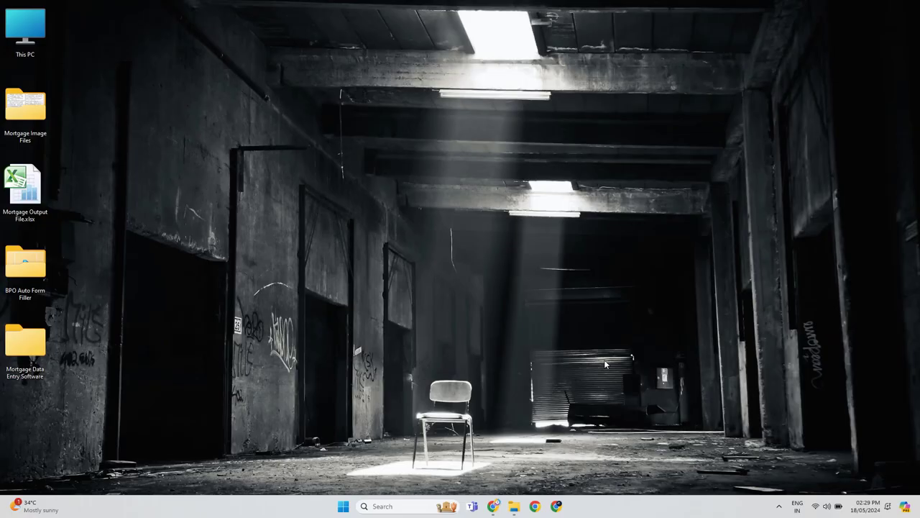
# Open the Mortgage Image Files desktop folder to view the ten scanned form images.
pyautogui.rightClick(41, 113)
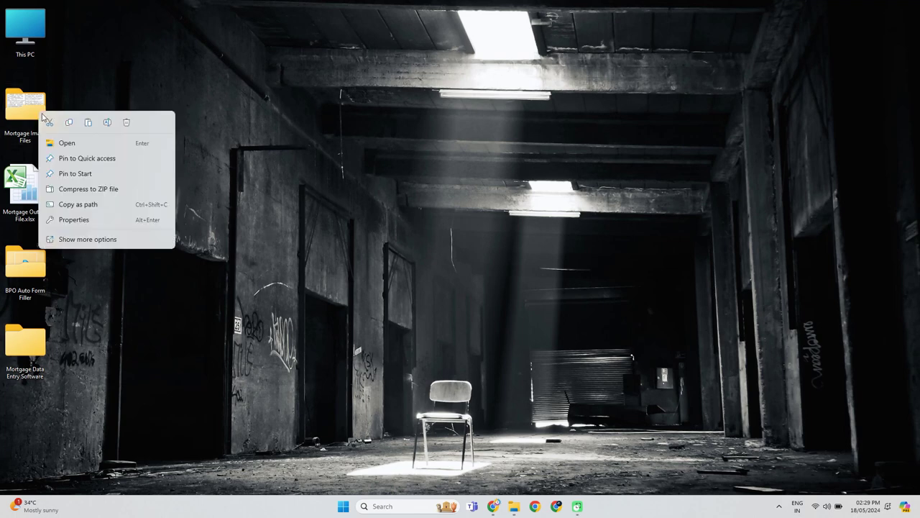
pyautogui.click(75, 147)
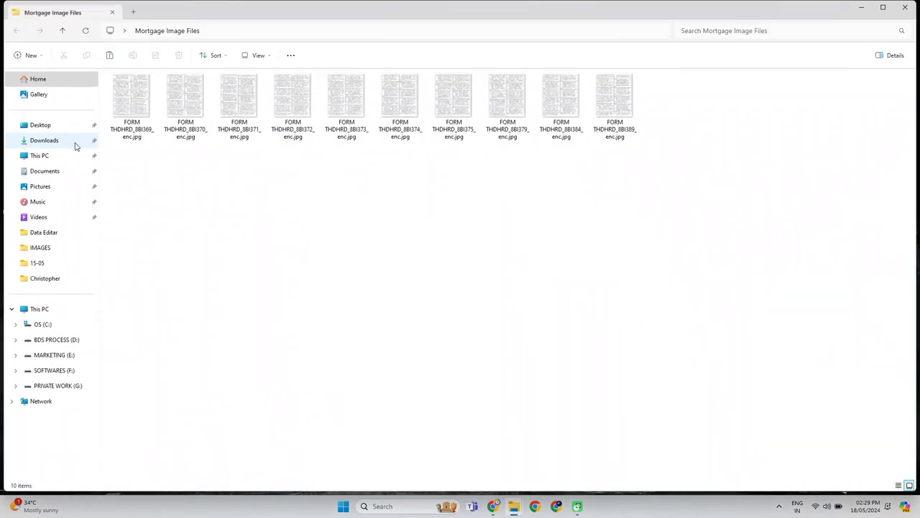
pyautogui.click(132, 128)
pyautogui.rightClick(133, 129)
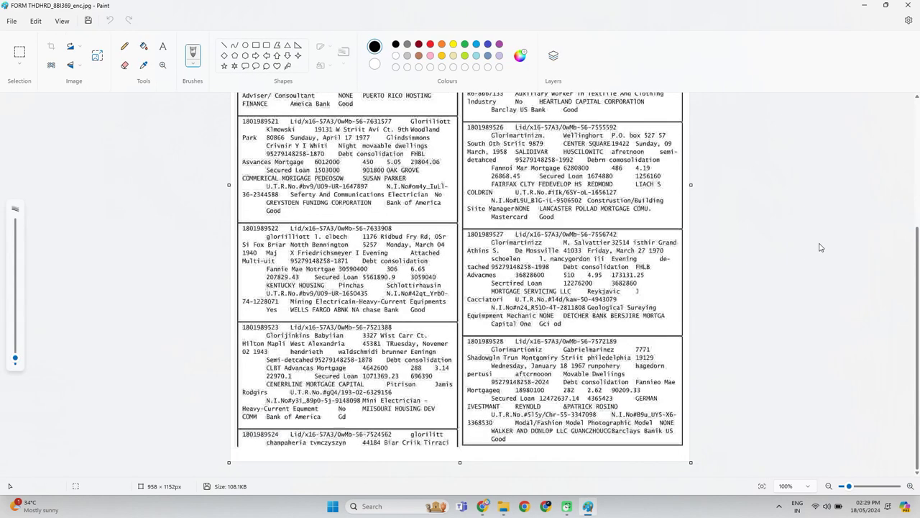
pyautogui.scroll(5, 819, 250)
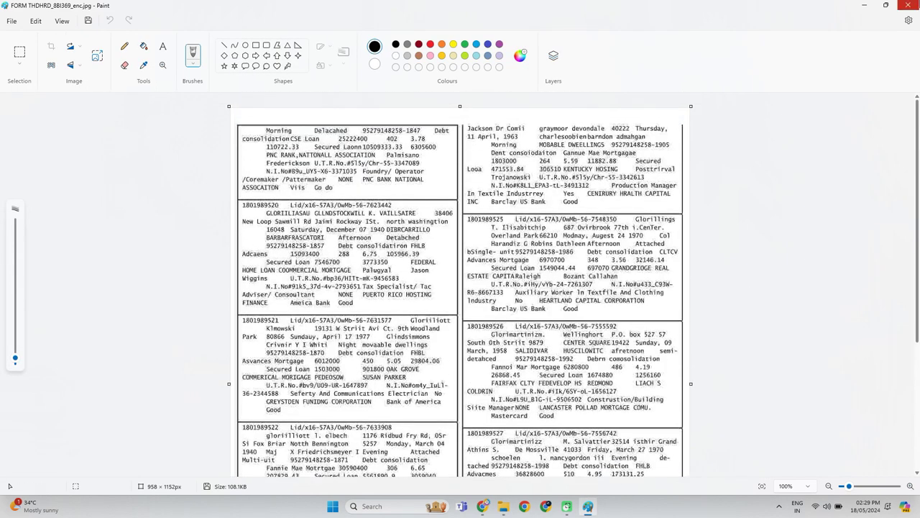
pyautogui.click(906, 5)
pyautogui.click(185, 126)
pyautogui.rightClick(186, 125)
pyautogui.moveTo(220, 168)
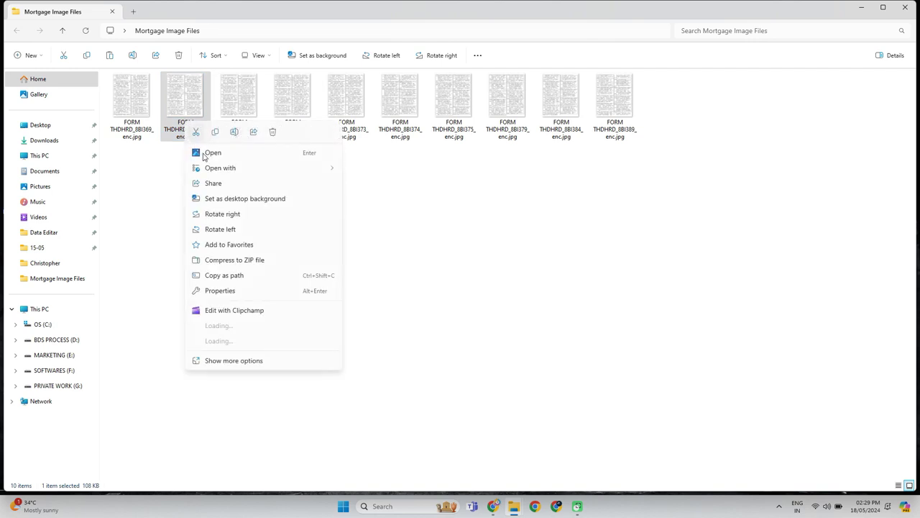
pyautogui.click(371, 204)
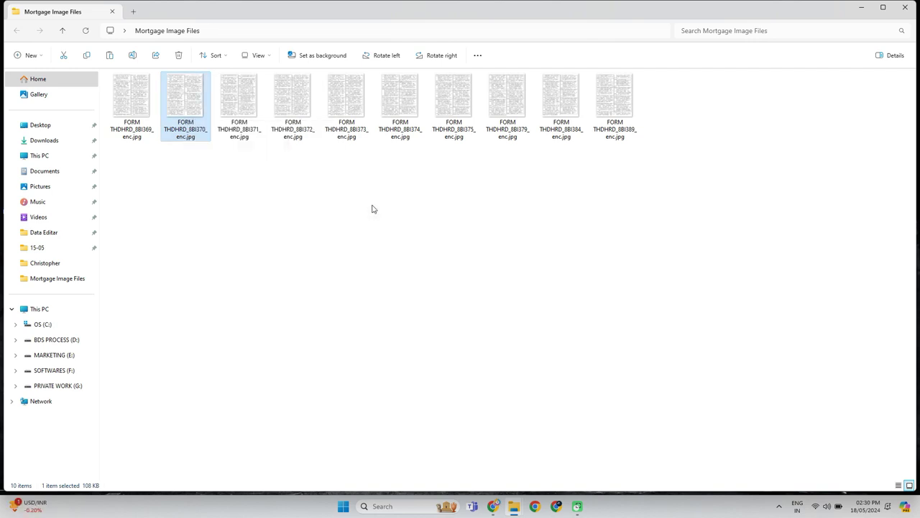
pyautogui.scroll(-3, 605, 263)
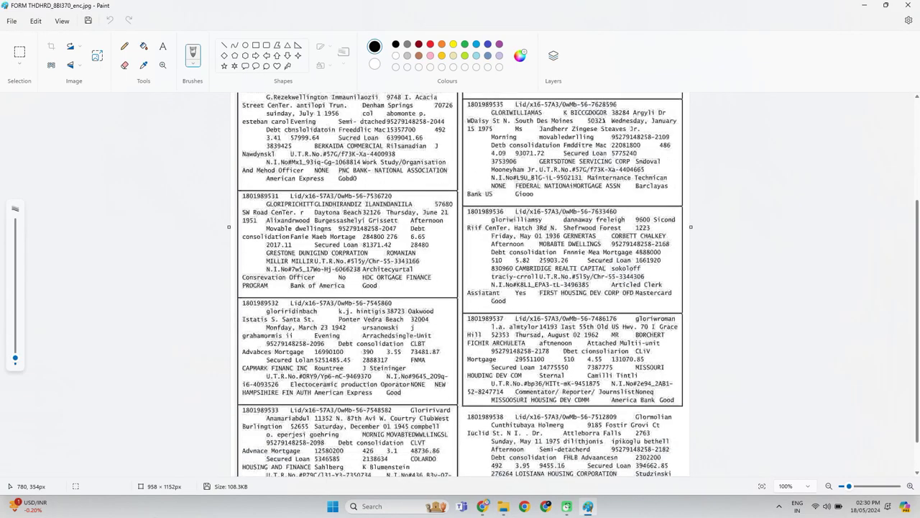
pyautogui.scroll(-1, 605, 263)
pyautogui.scroll(5, 605, 263)
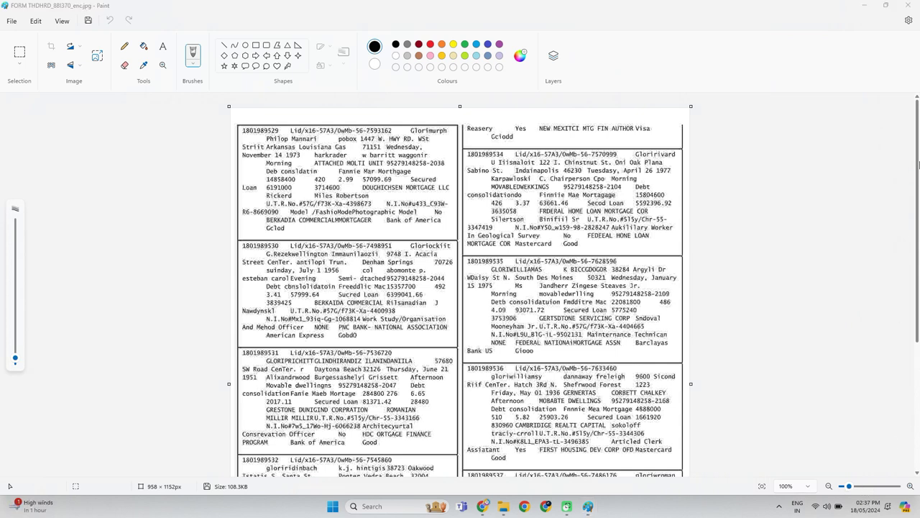
pyautogui.moveTo(918, 167); pyautogui.dragTo(919, 115)
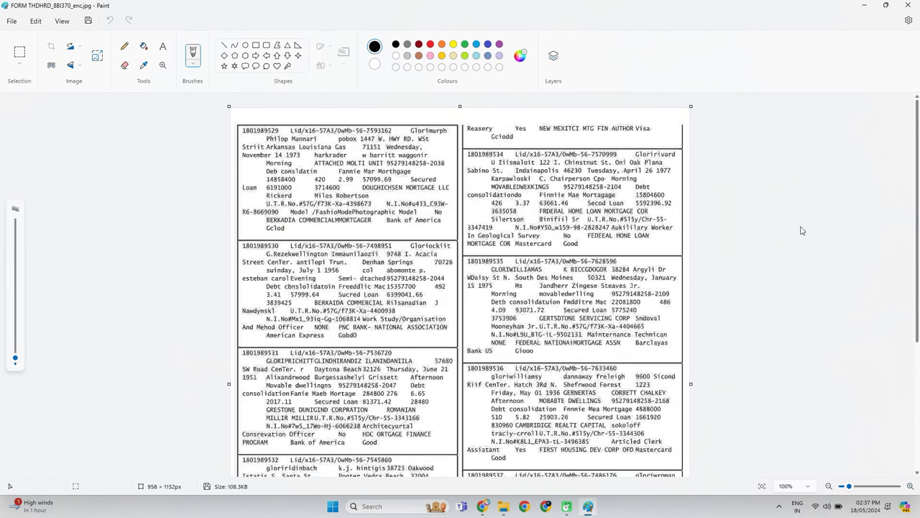
pyautogui.click(906, 6)
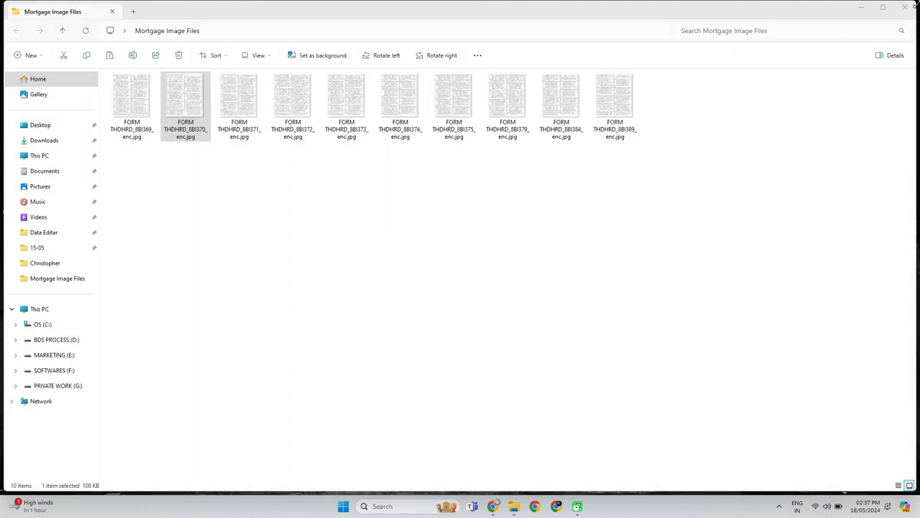
pyautogui.click(907, 6)
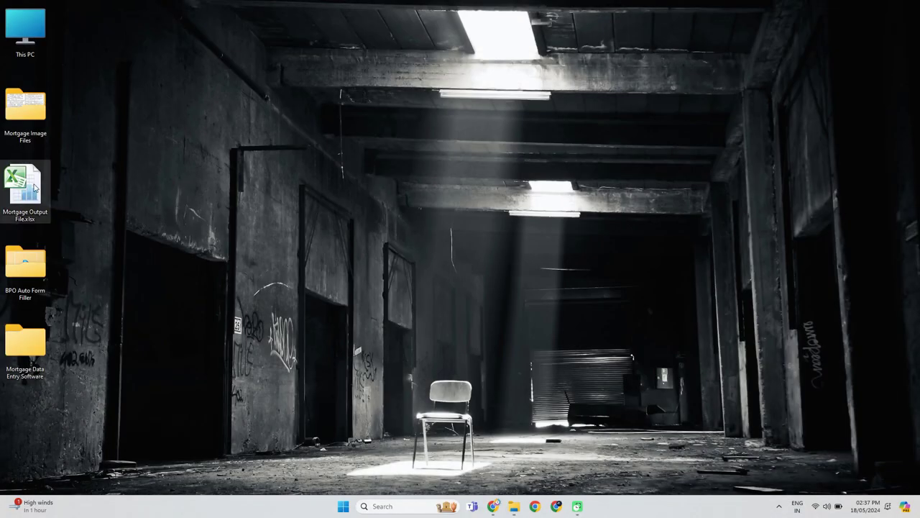
pyautogui.rightClick(31, 185)
pyautogui.click(56, 214)
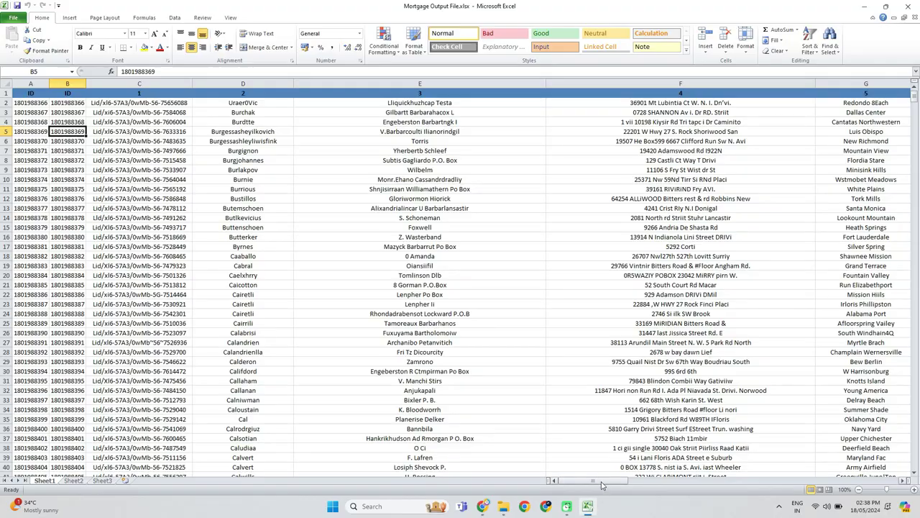
pyautogui.moveTo(603, 481); pyautogui.dragTo(592, 481)
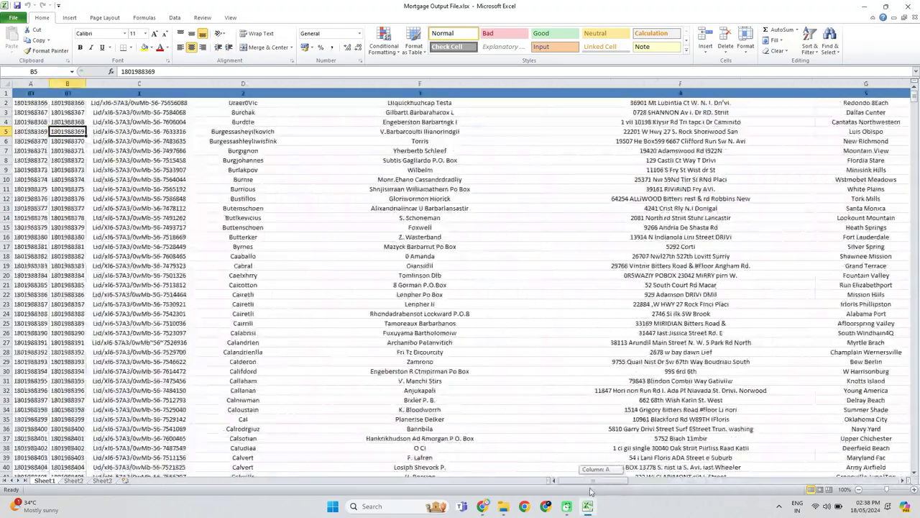
pyautogui.click(905, 5)
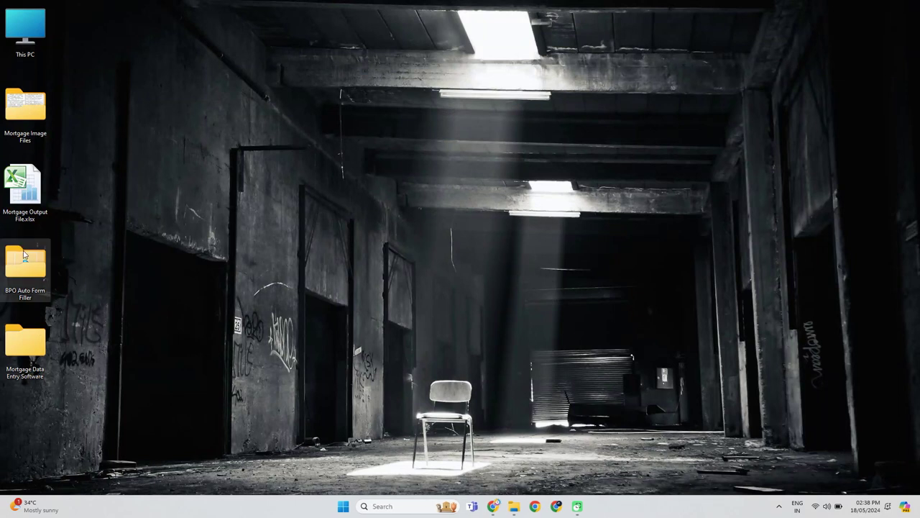
# Launch Notepad.exe from the BPO Auto Form Filler folder, then close the Explorer window.
pyautogui.rightClick(22, 250)
pyautogui.click(58, 282)
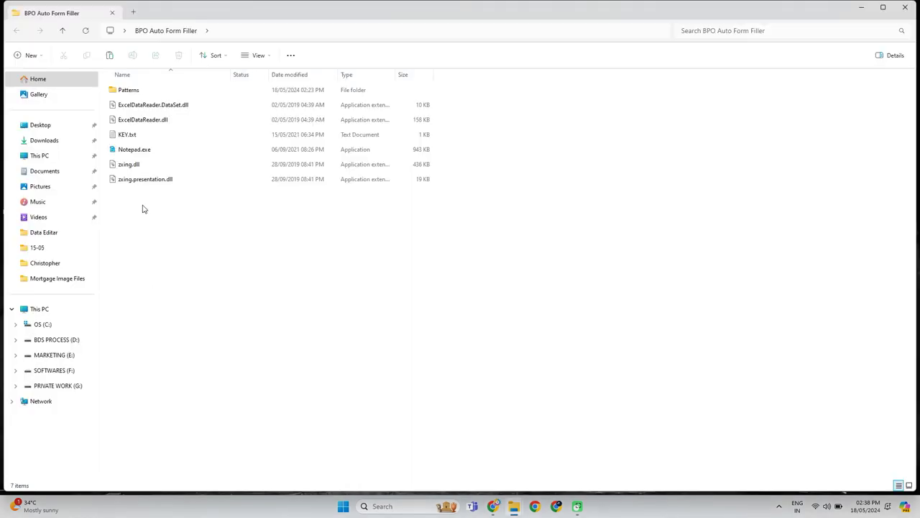
pyautogui.click(144, 149)
pyautogui.rightClick(145, 154)
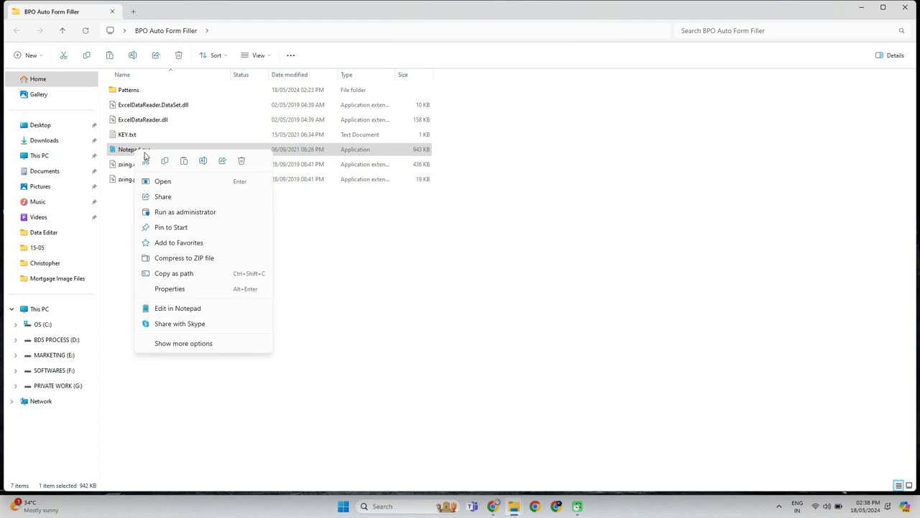
pyautogui.click(167, 183)
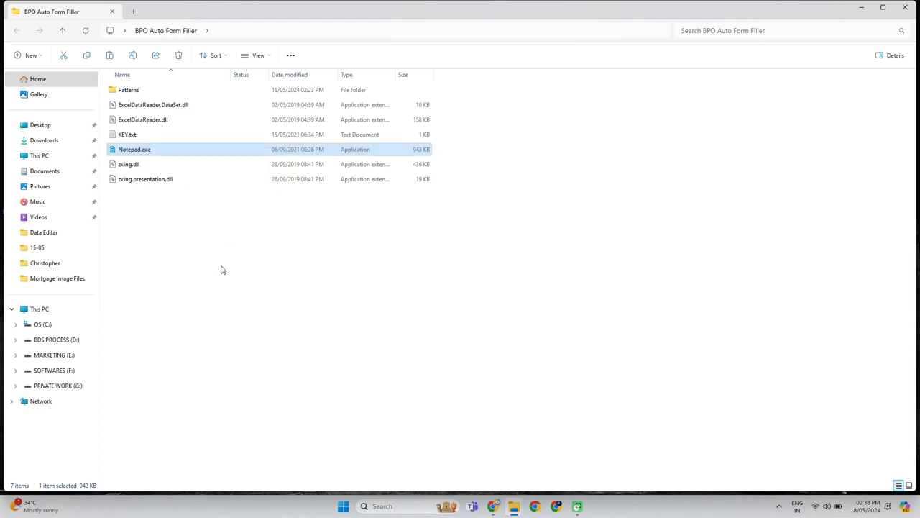
pyautogui.click(905, 8)
# Move the filler panel to the right side and select the Mortgage pattern.
pyautogui.moveTo(70, 38); pyautogui.dragTo(699, 121)
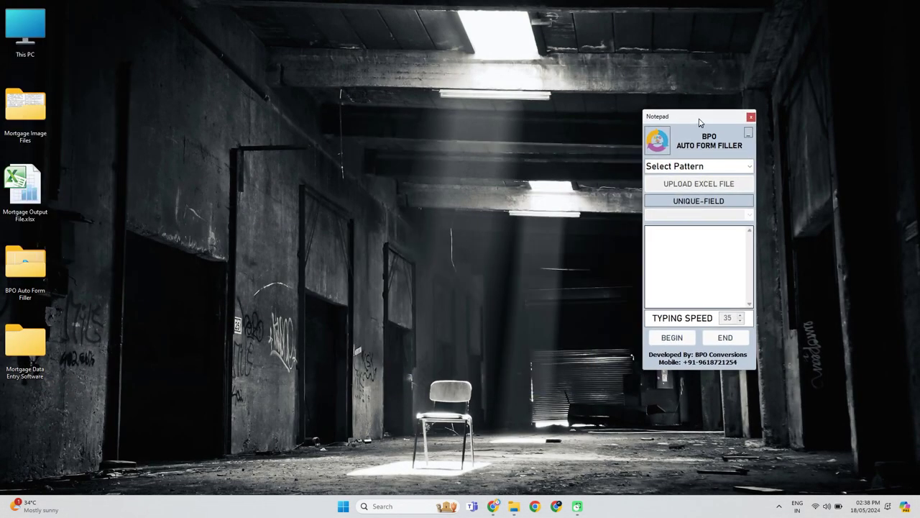
pyautogui.click(749, 165)
pyautogui.click(712, 177)
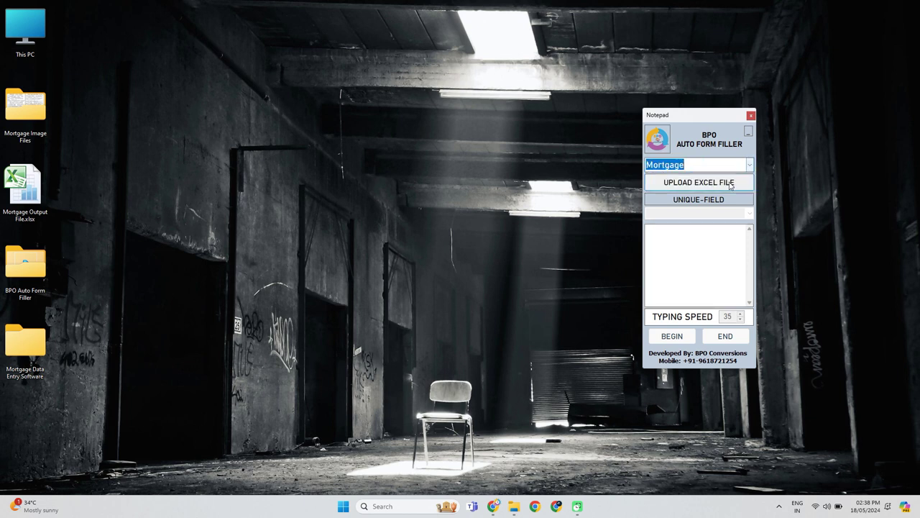
# Load Mortgage Output File.xlsx as the Excel data source.
pyautogui.click(717, 183)
pyautogui.click(626, 245)
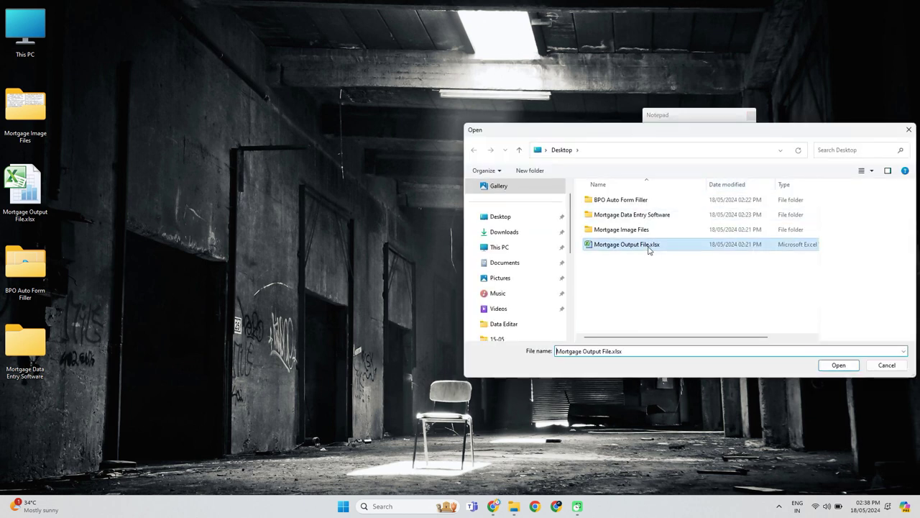
pyautogui.click(842, 365)
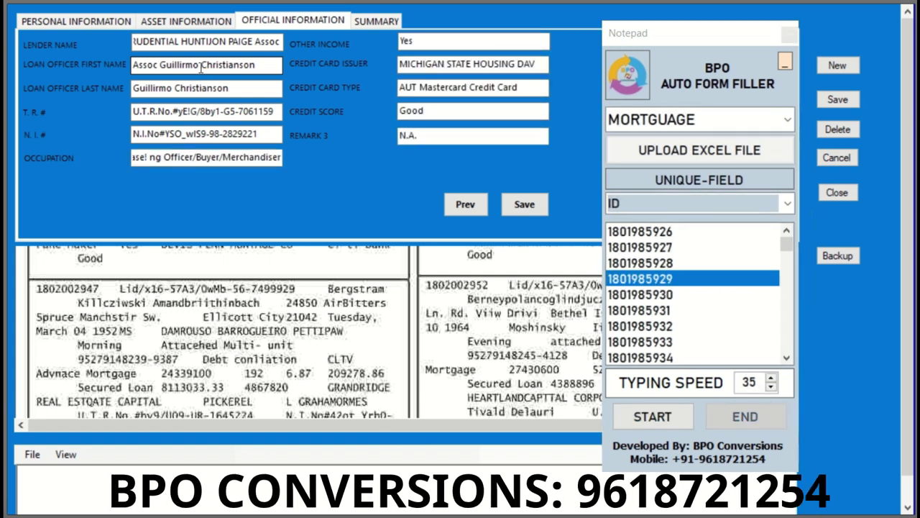
pyautogui.click(640, 310)
pyautogui.scroll(-2, 669, 341)
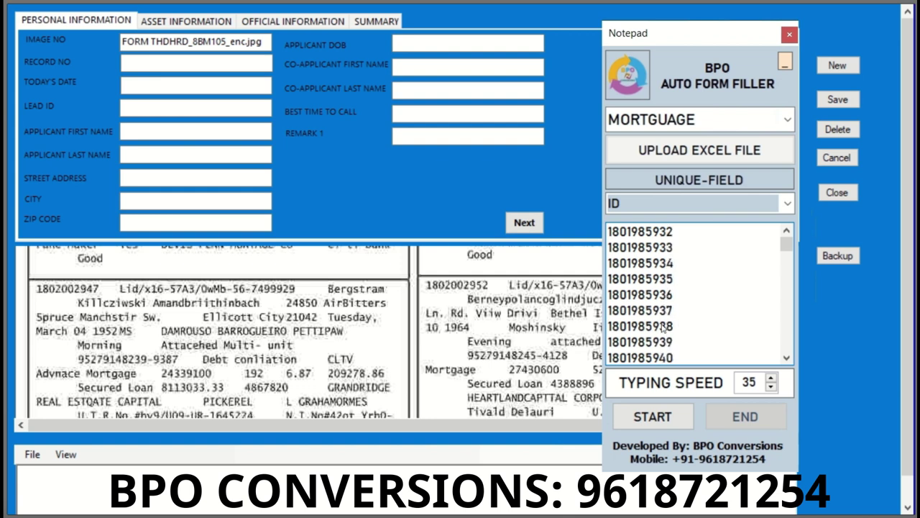
pyautogui.click(648, 278)
pyautogui.click(653, 417)
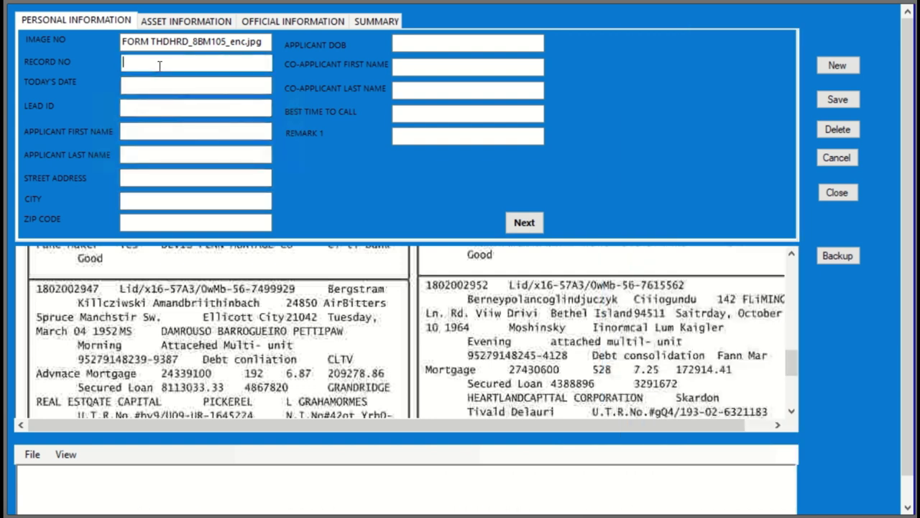